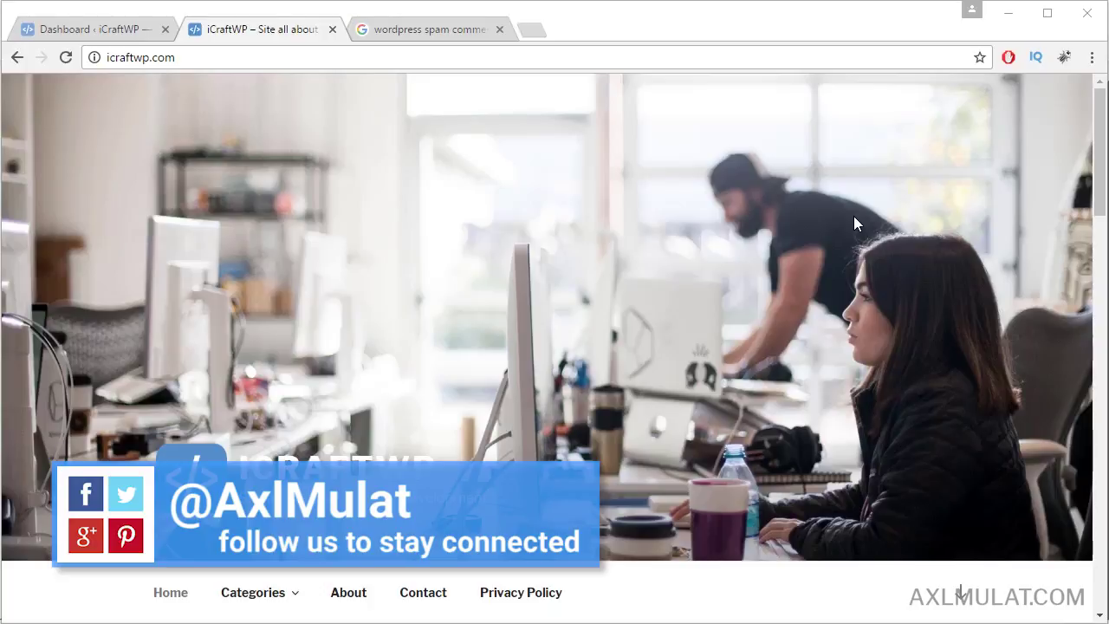
Step: Open the WordPress admin Comments page and check that no comments exist yet
click(77, 32)
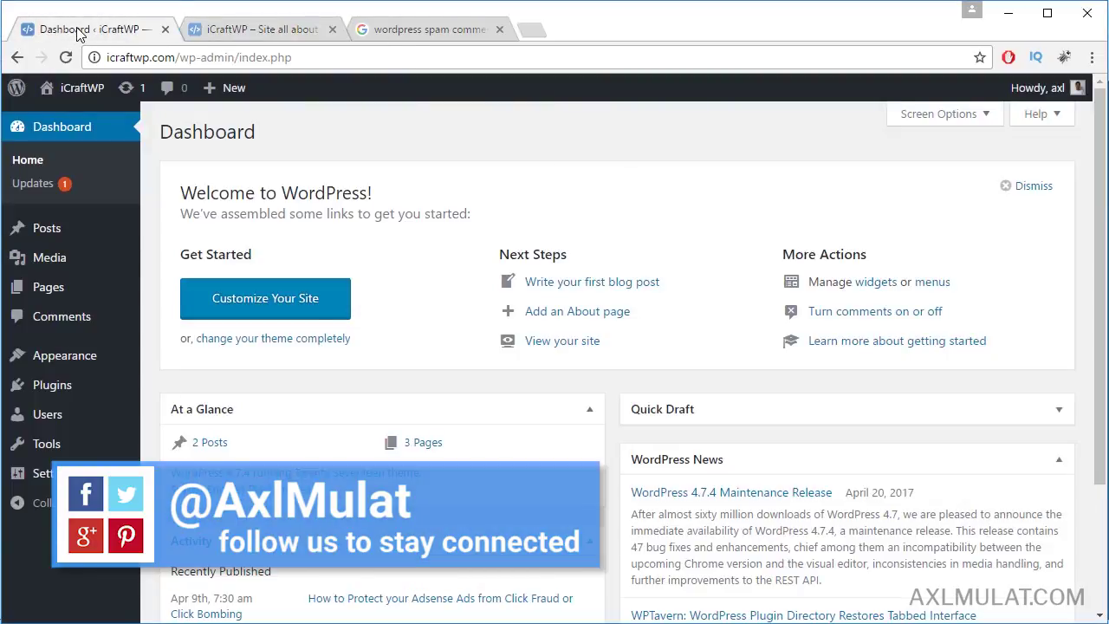
click(67, 323)
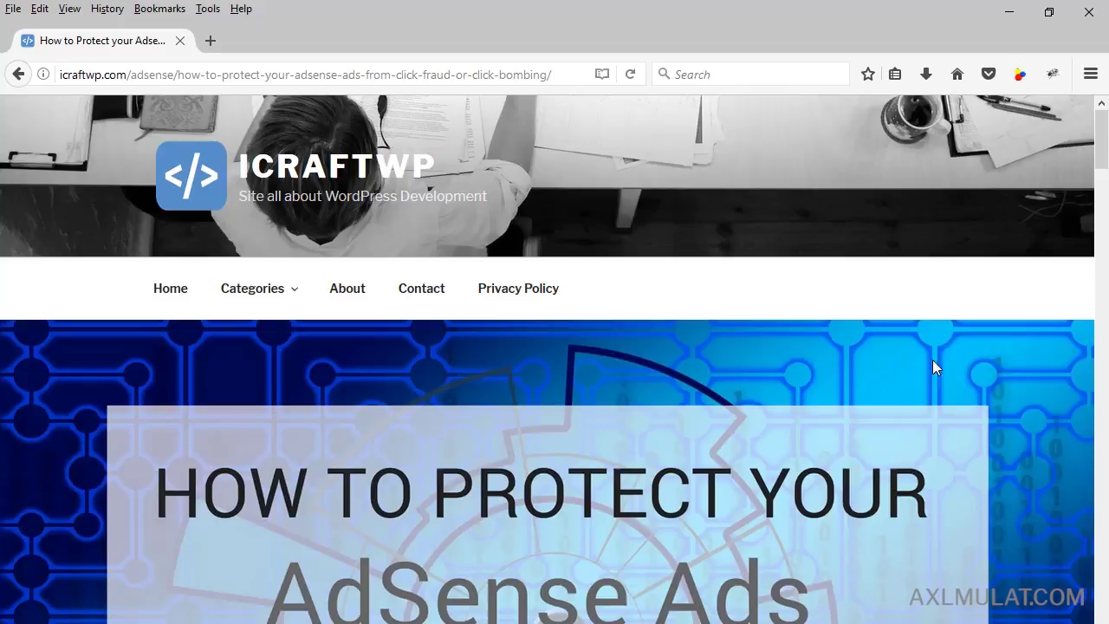
Step: Write 'very helpful, thanks' in the article's Leave a Reply comment box
scroll(957, 376, down, 2)
scroll(957, 376, down, 5)
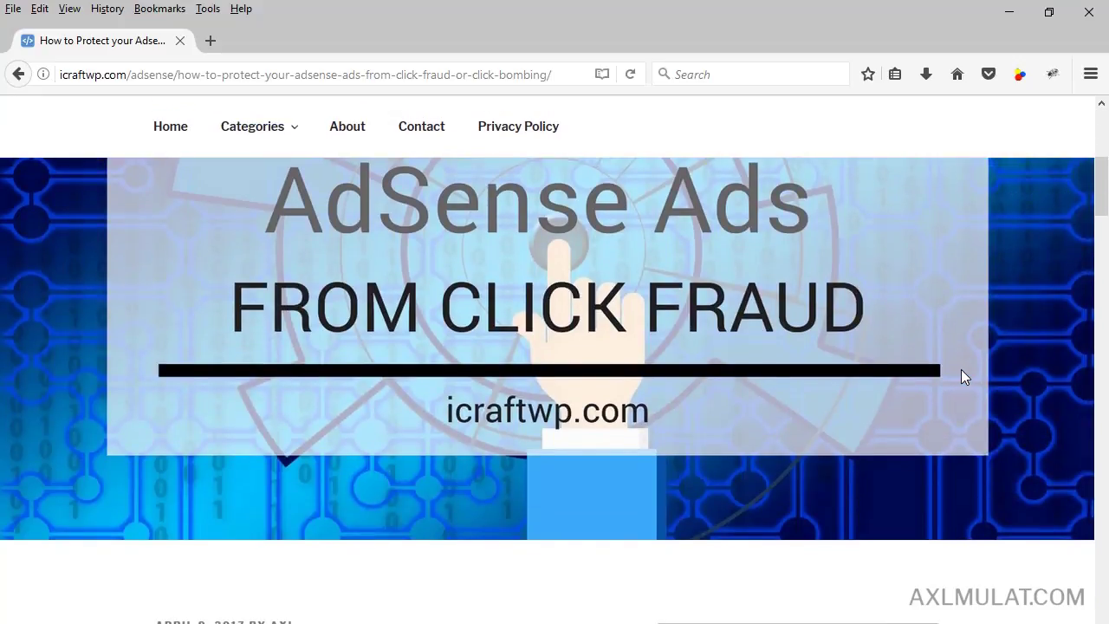
scroll(960, 376, down, 5)
scroll(967, 377, down, 5)
scroll(967, 377, down, 5)
scroll(968, 378, down, 3)
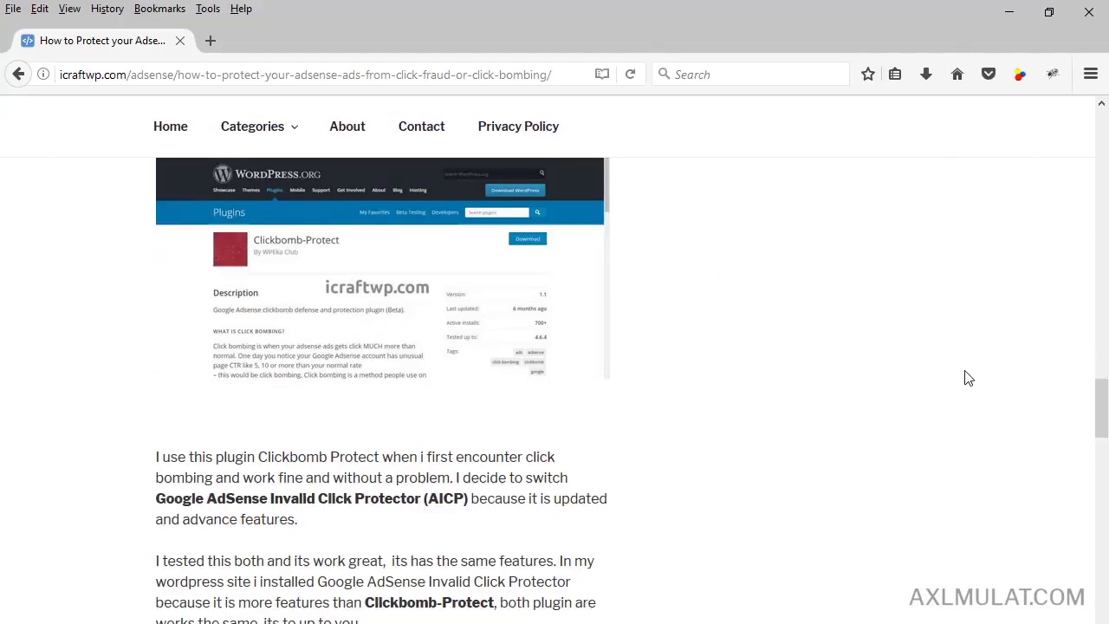
scroll(968, 378, down, 3)
scroll(968, 377, down, 4)
click(460, 352)
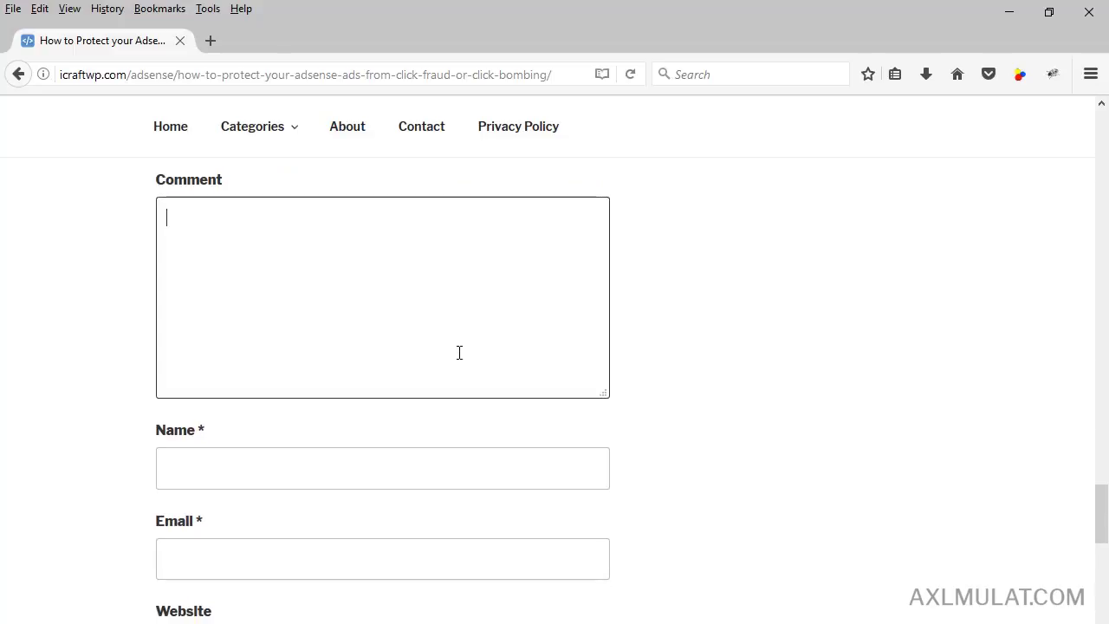
text(very helpful, thanks)
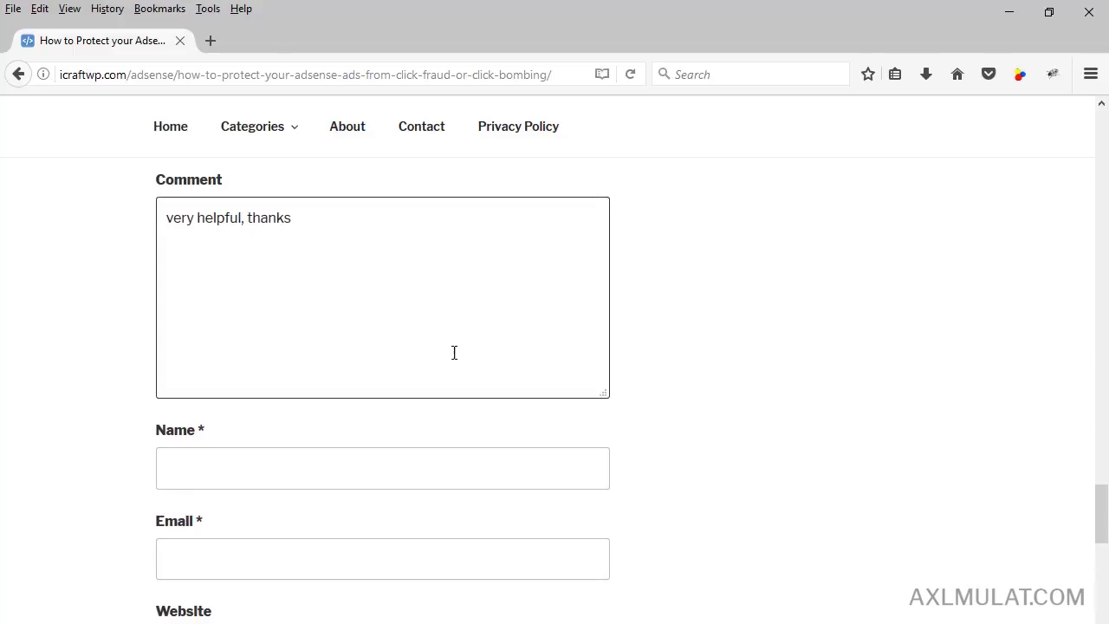
Step: Fill in the commenter's name, email and website, then post the comment
click(296, 466)
text(ax)
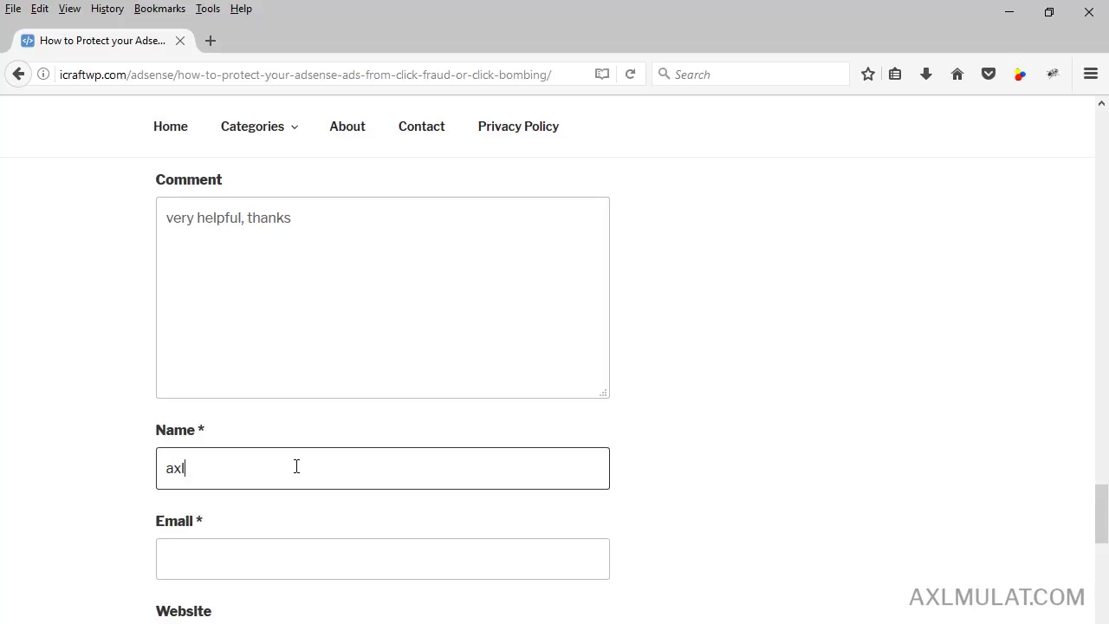
text(l)
scroll(304, 460, down, 2)
click(328, 472)
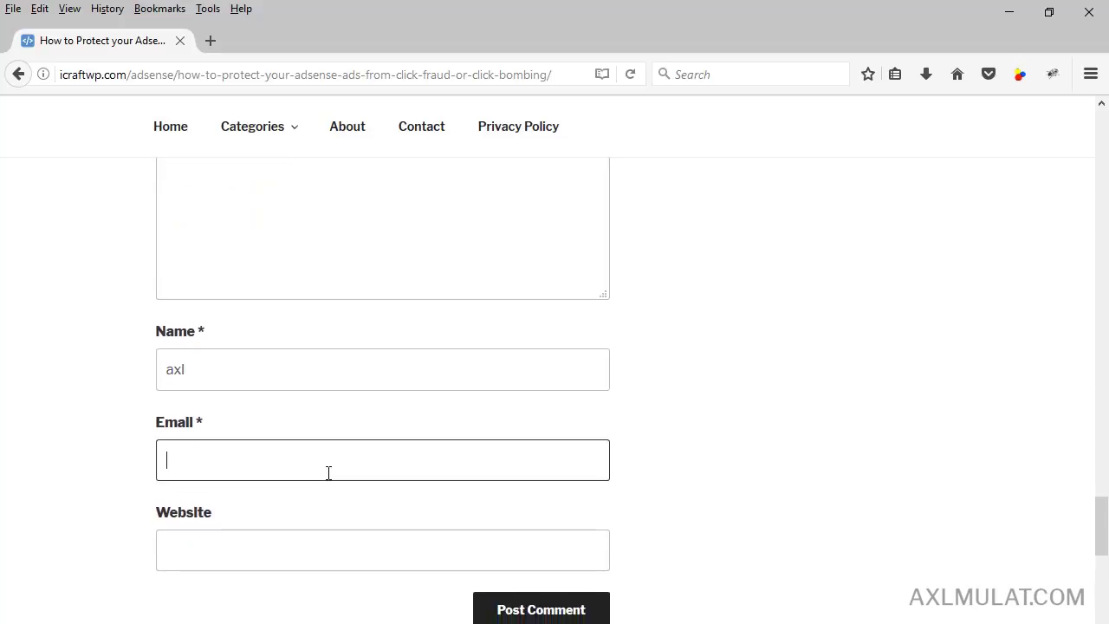
key(Tab)
text(http://axlmulat.com)
scroll(552, 470, down, 4)
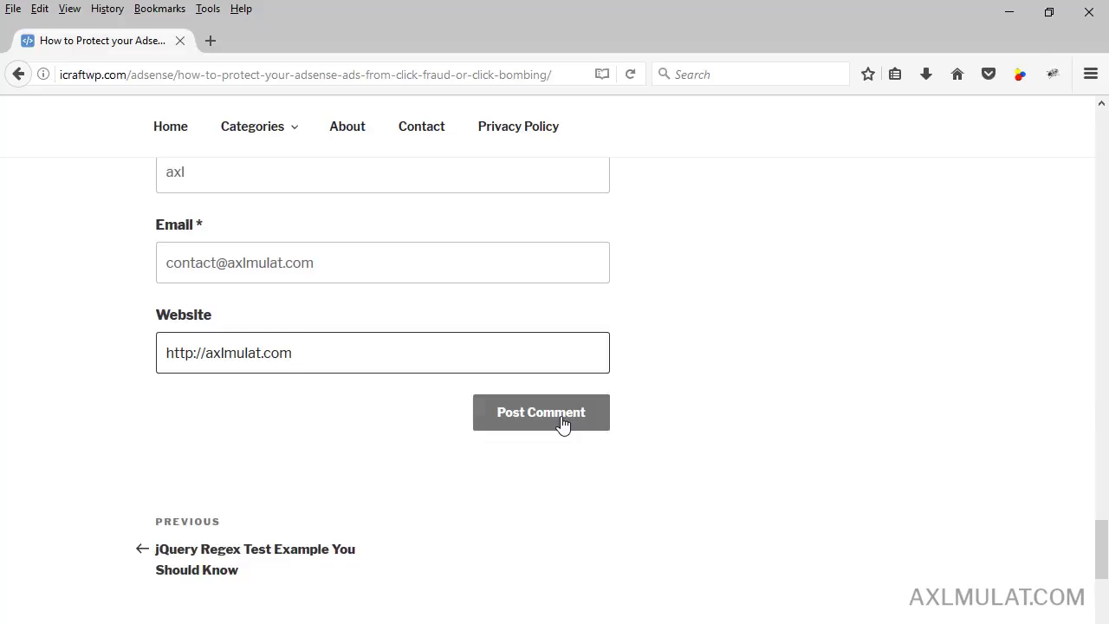
click(562, 424)
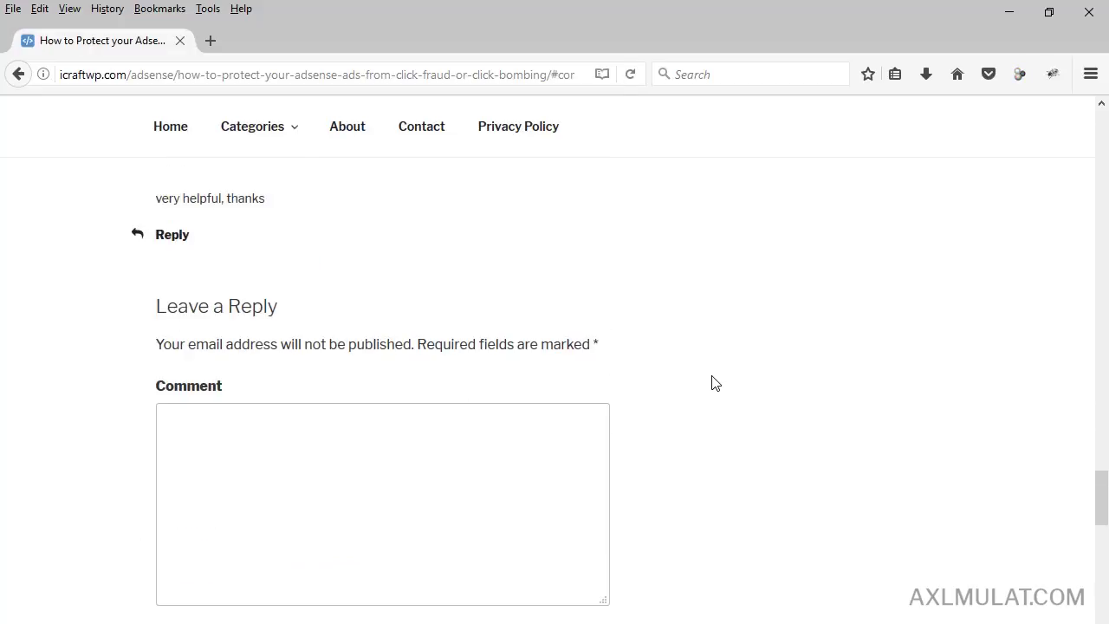
Step: Reload the admin Comments list and the article to show the comment awaiting moderation
scroll(715, 383, up, 3)
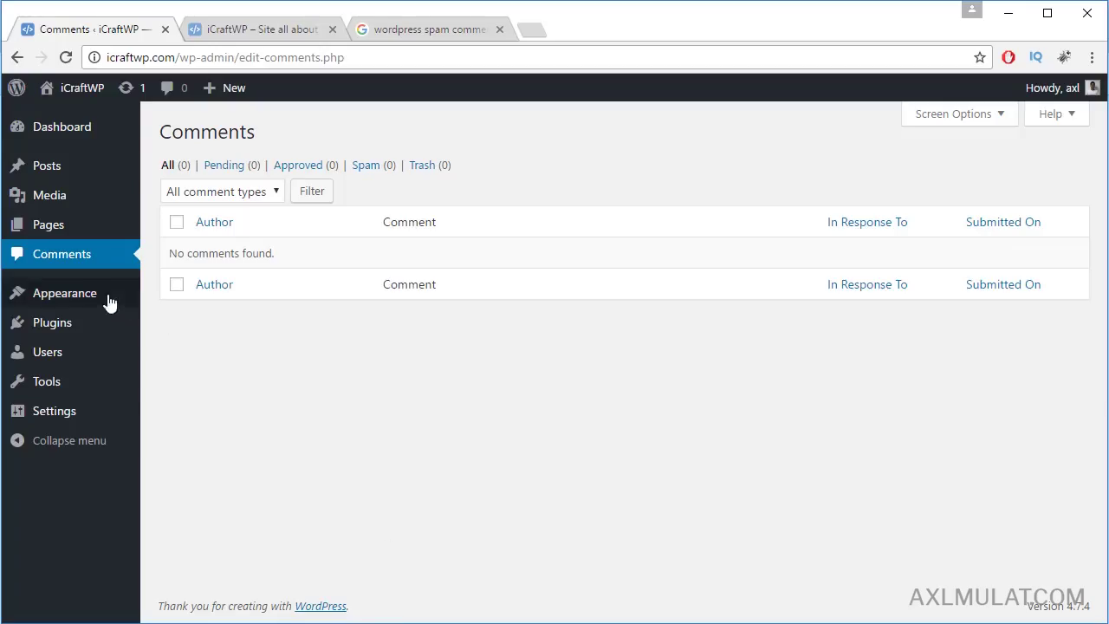
click(61, 263)
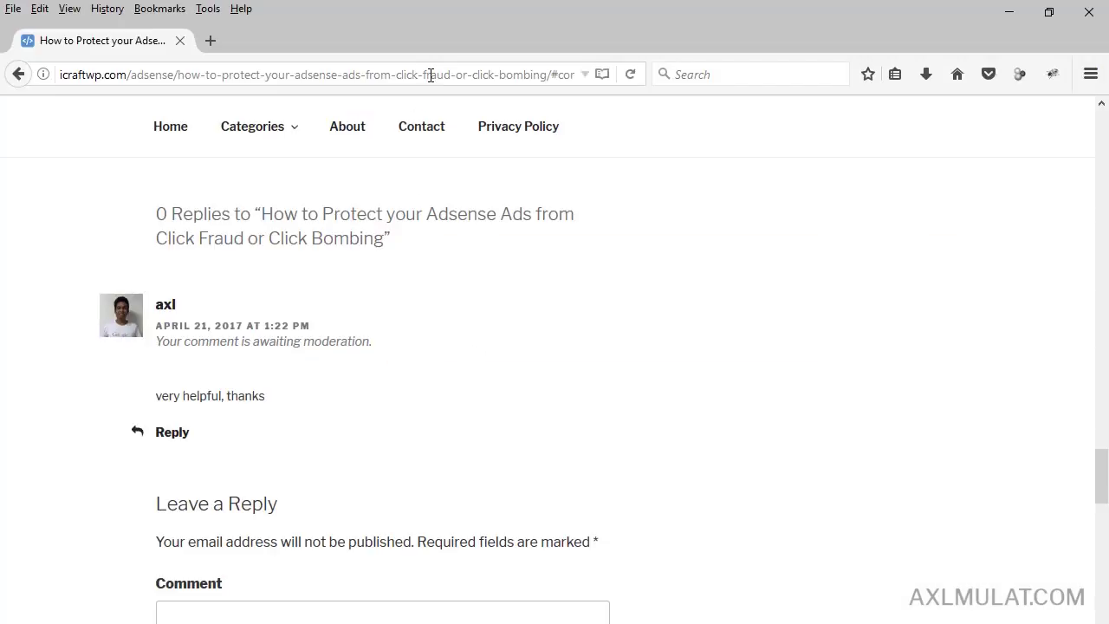
click(430, 76)
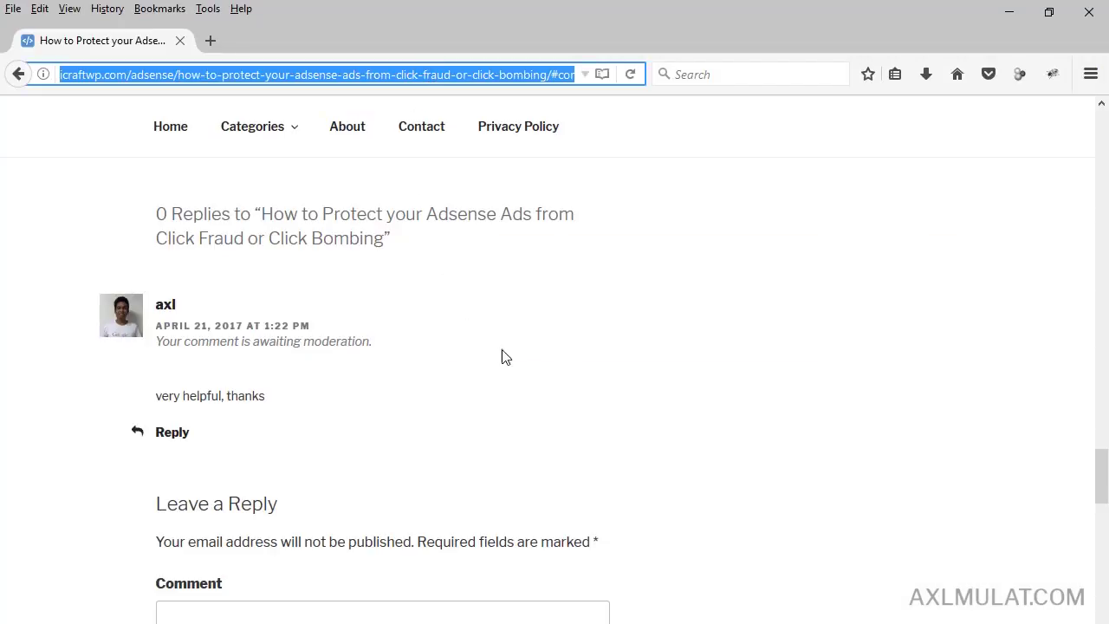
key(F5)
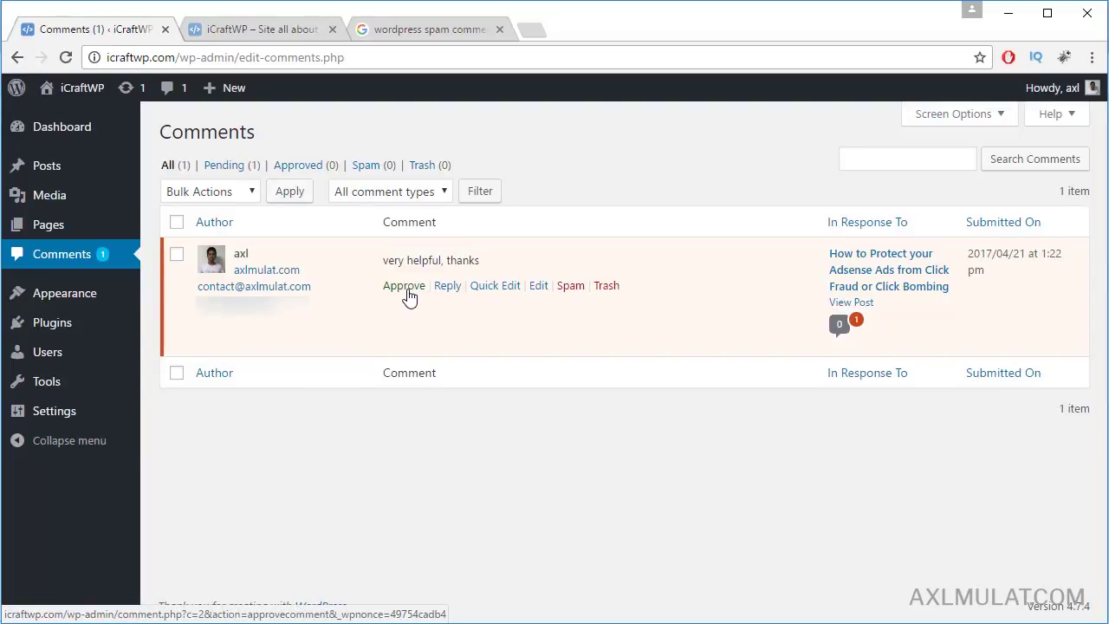
Step: Approve the pending 'very helpful, thanks' comment in the Comments list
click(409, 297)
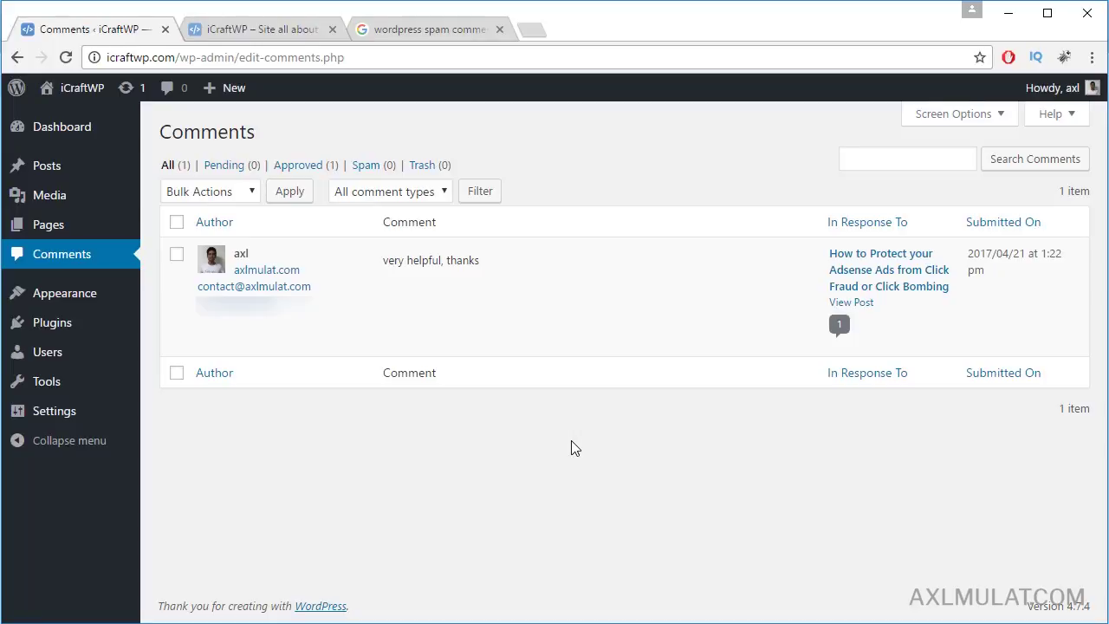
click(430, 28)
scroll(979, 415, up, 1)
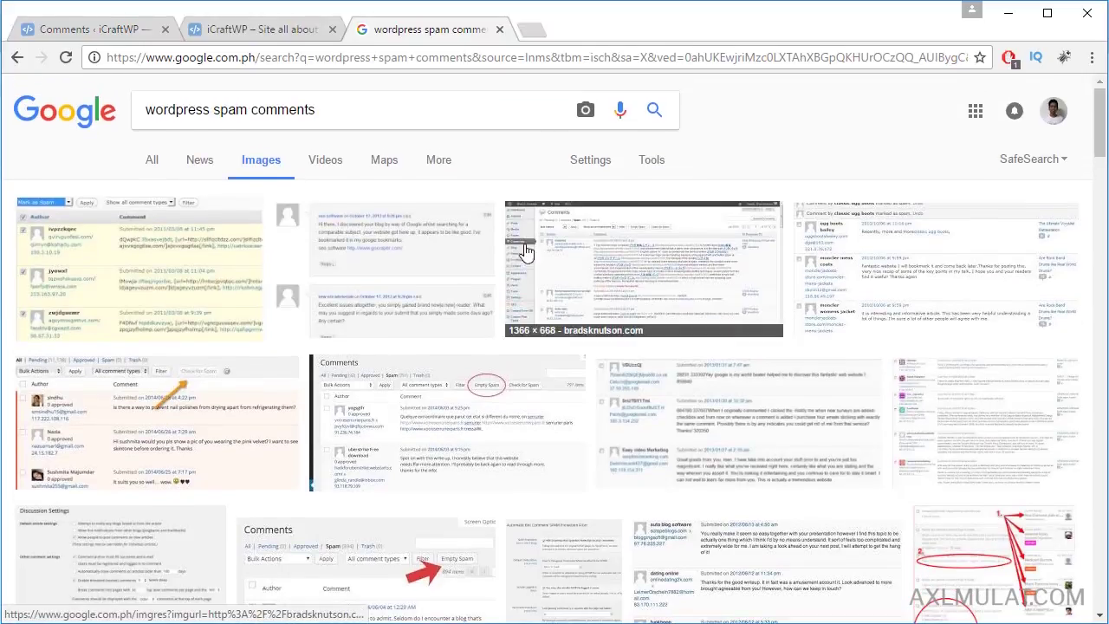
click(912, 296)
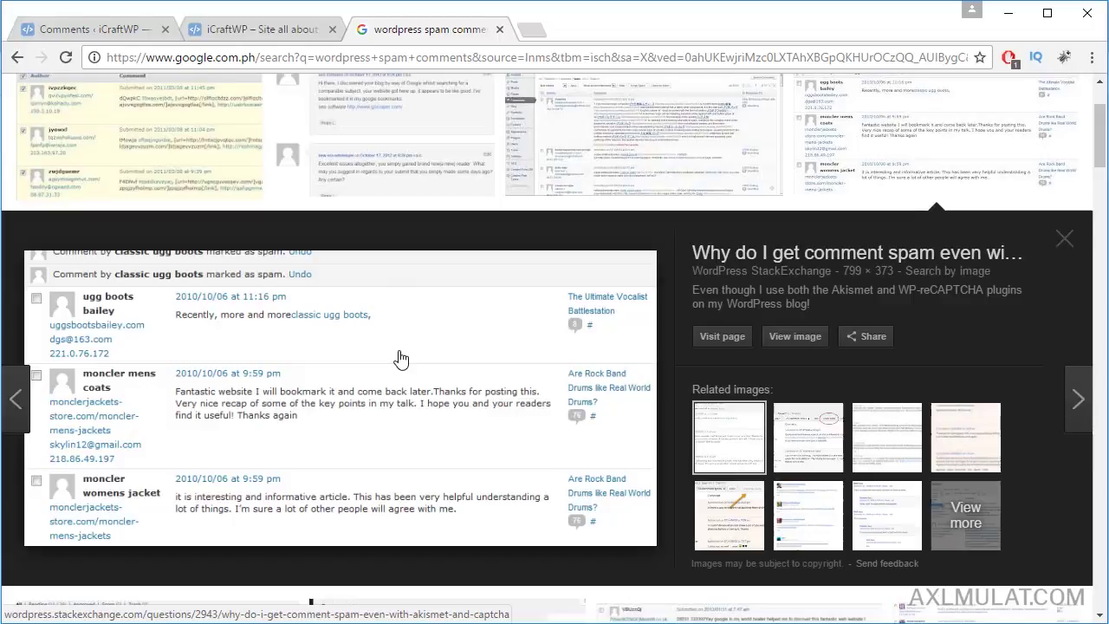
click(74, 32)
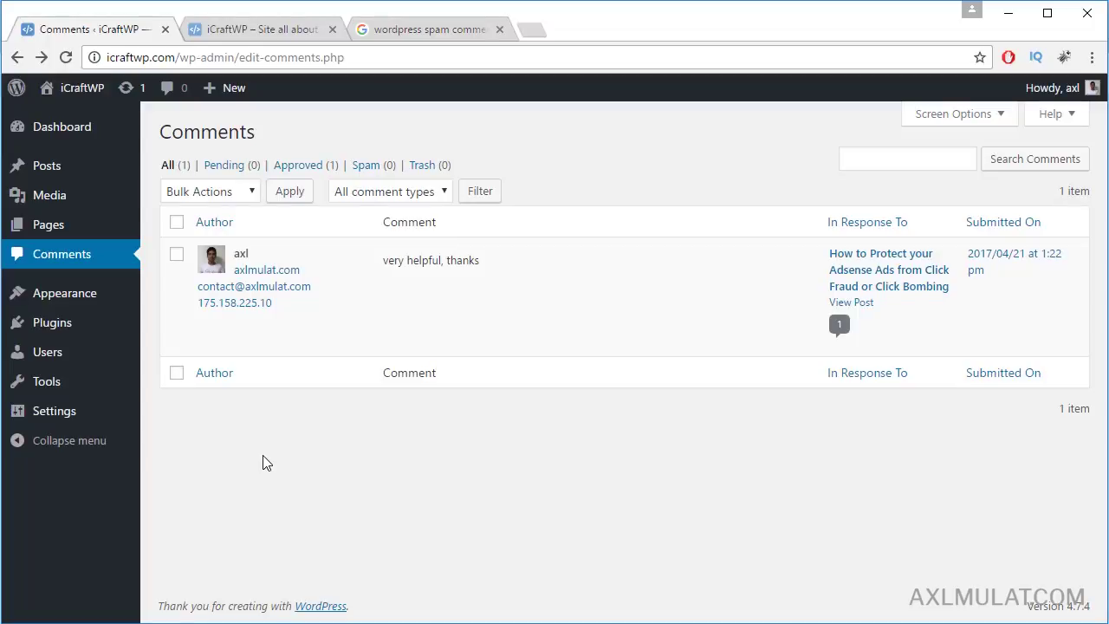
mouse_move(52, 322)
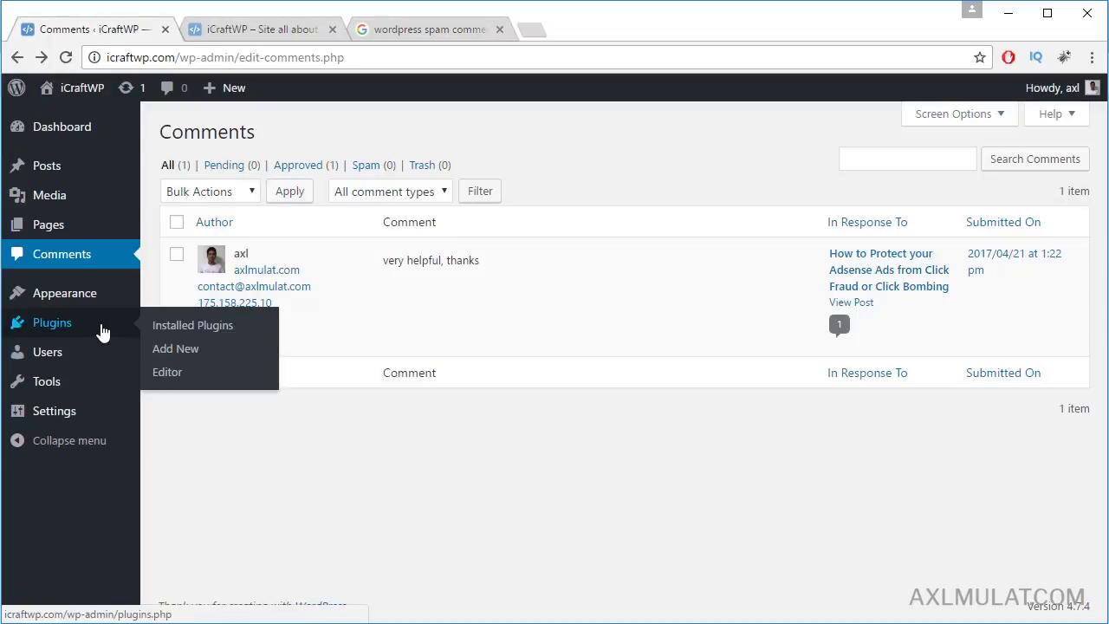
Step: Delete the Hello Dolly plugin and activate Akismet Anti-Spam from the Plugins list
click(180, 327)
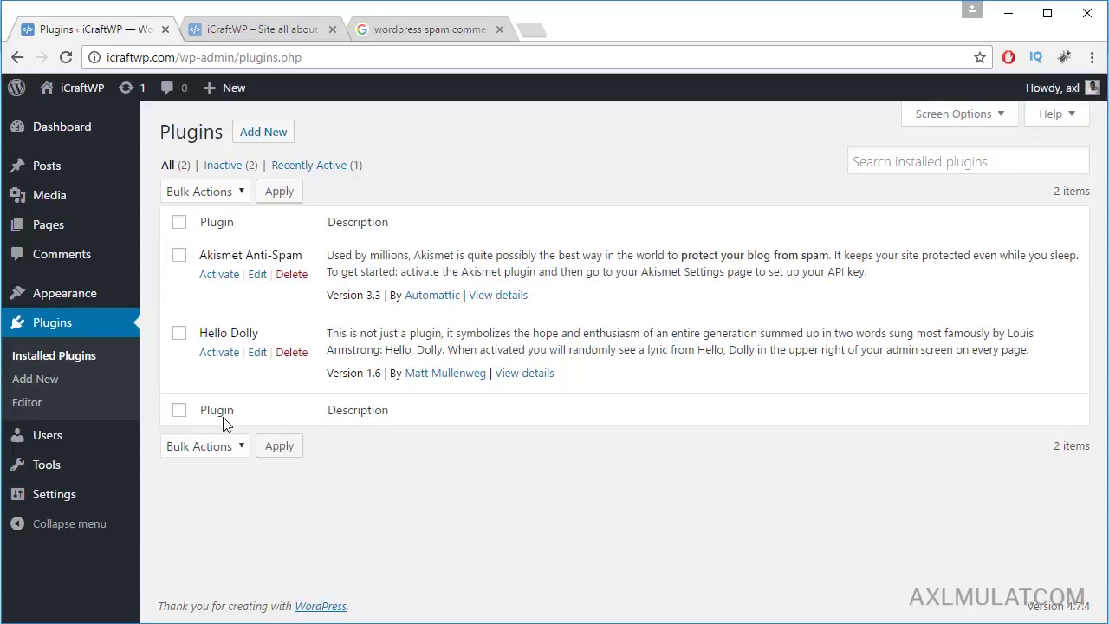
click(291, 353)
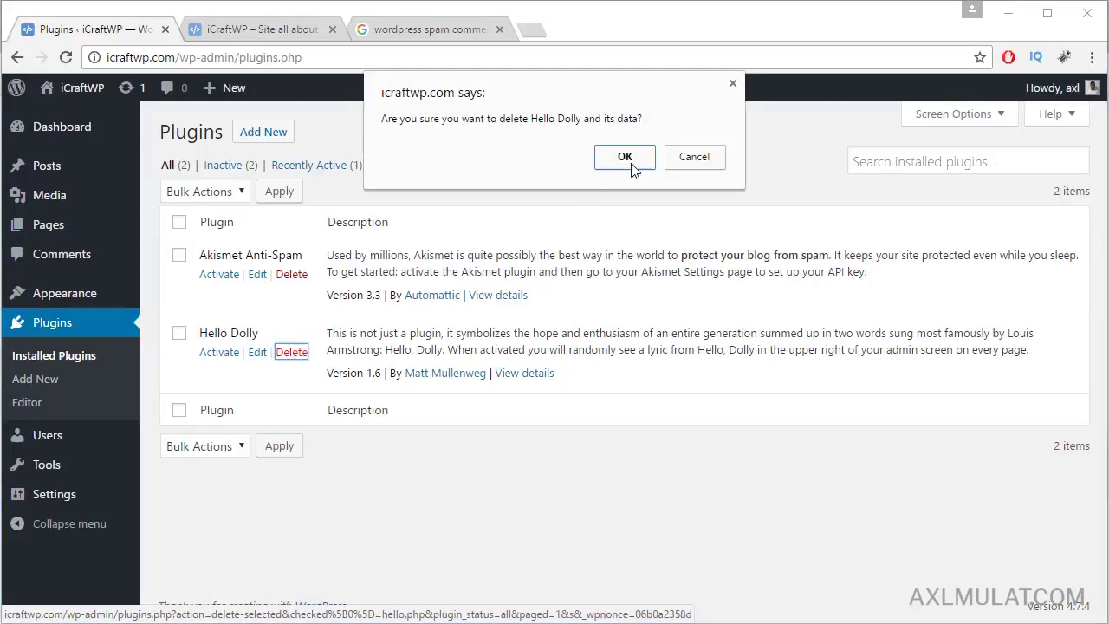
click(626, 159)
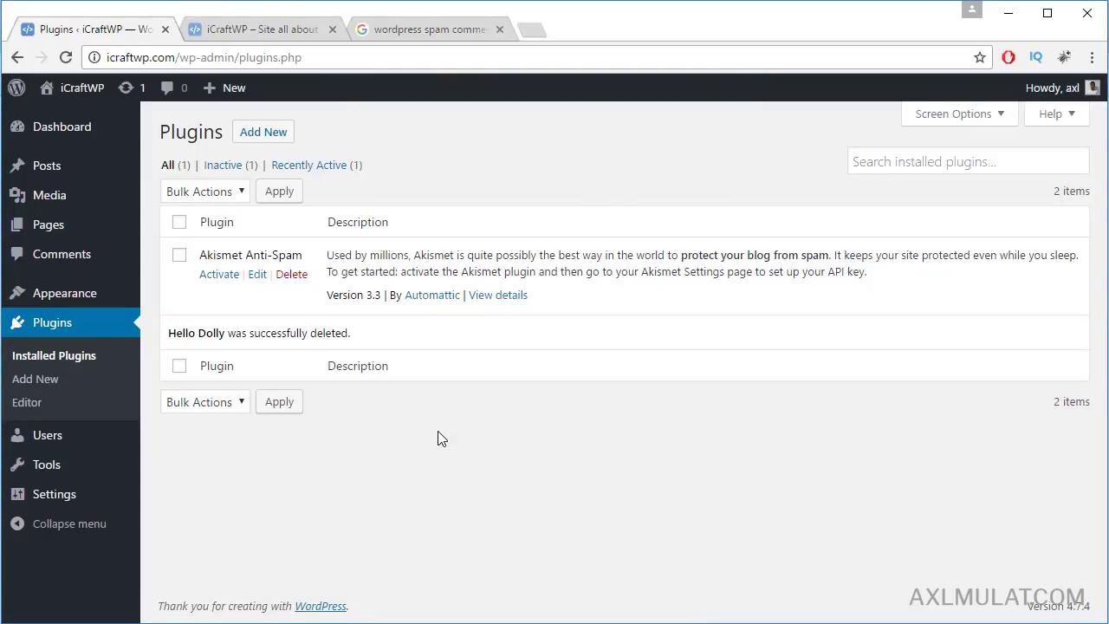
click(220, 276)
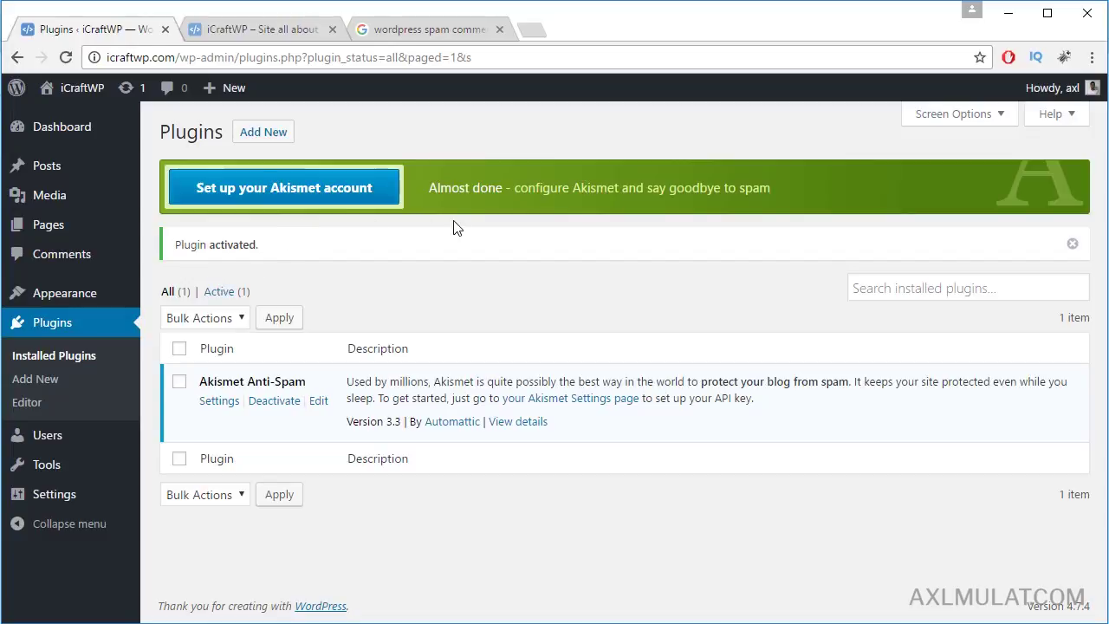
Step: Start the Akismet account setup from the activation prompt
click(318, 198)
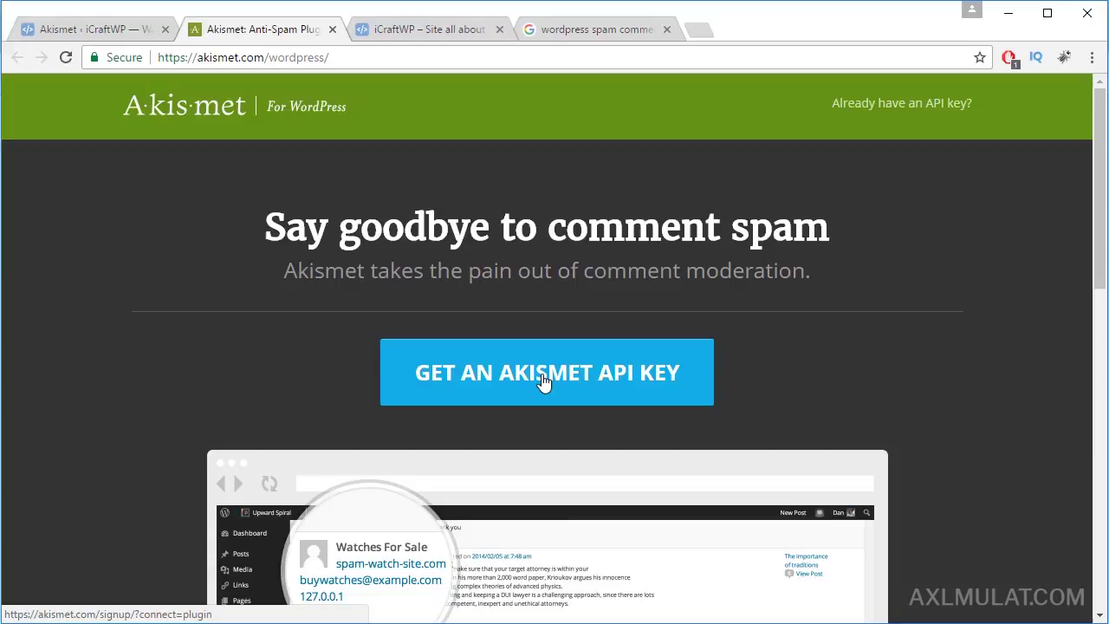
Step: Request an Akismet API key and approve the WordPress.com login for Akismet
click(543, 381)
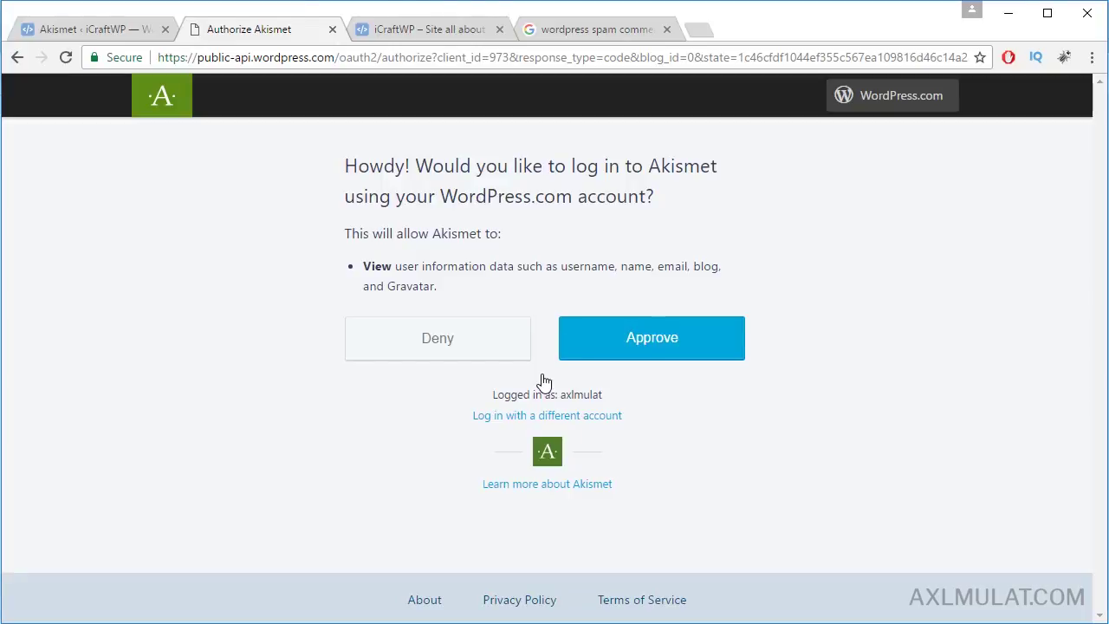
click(617, 349)
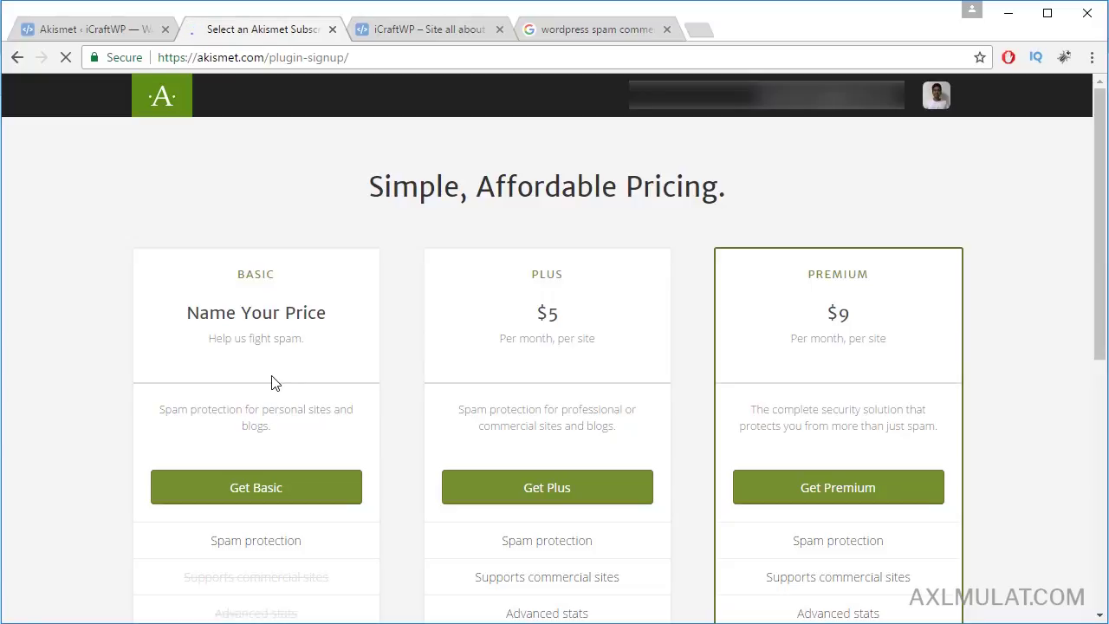
Step: Choose the Akismet Basic plan, set its price to $0/year, and continue signup
scroll(272, 382, down, 1)
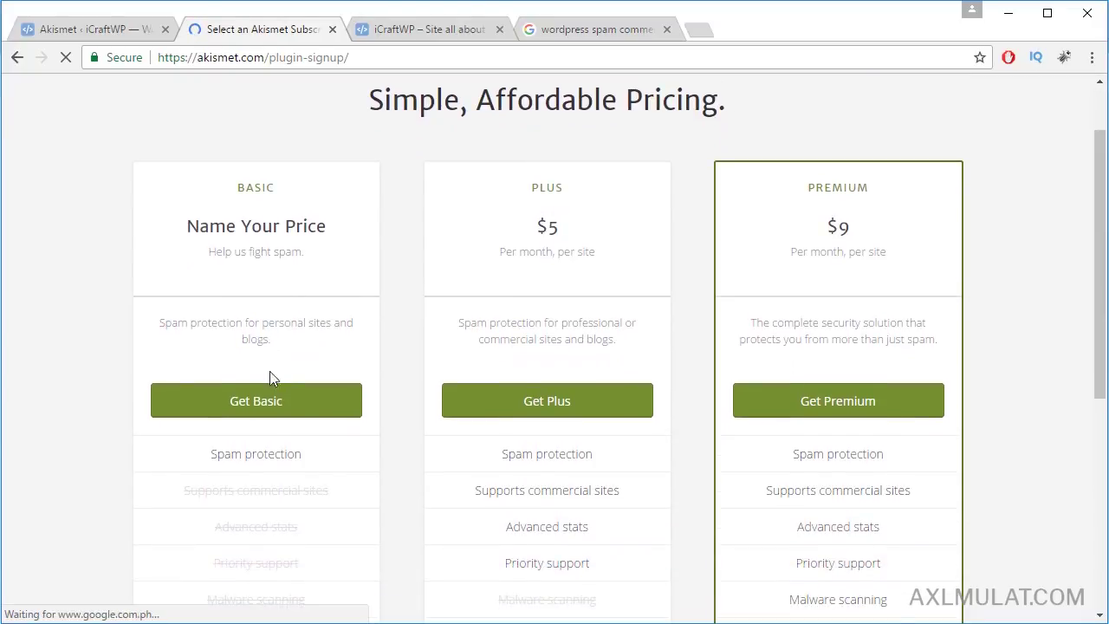
click(258, 405)
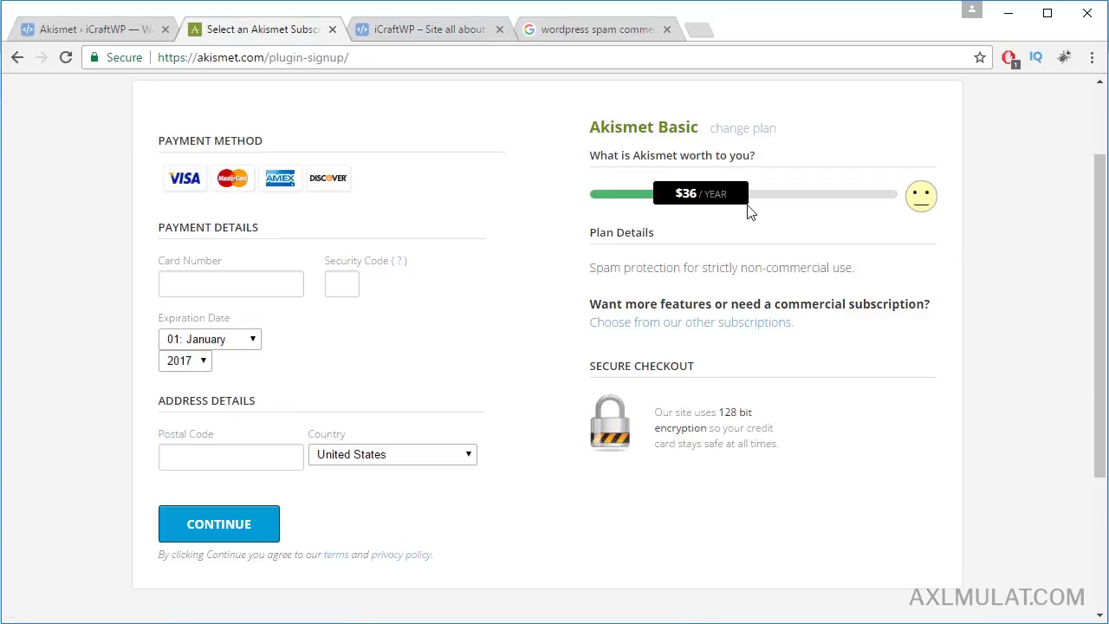
drag(701, 198, 617, 211)
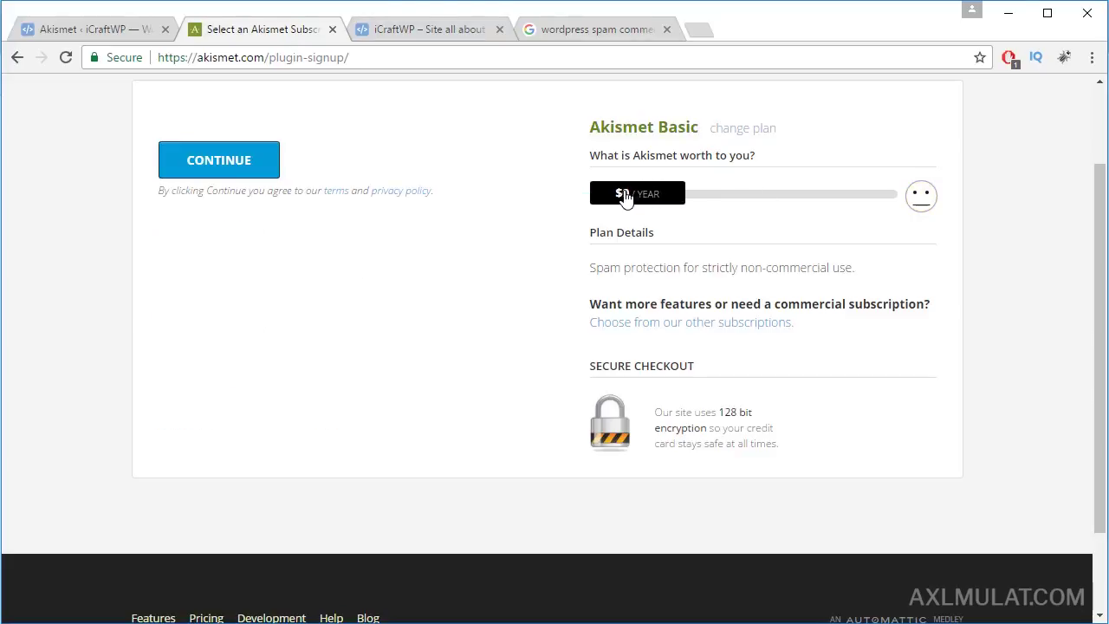
scroll(831, 303, up, 1)
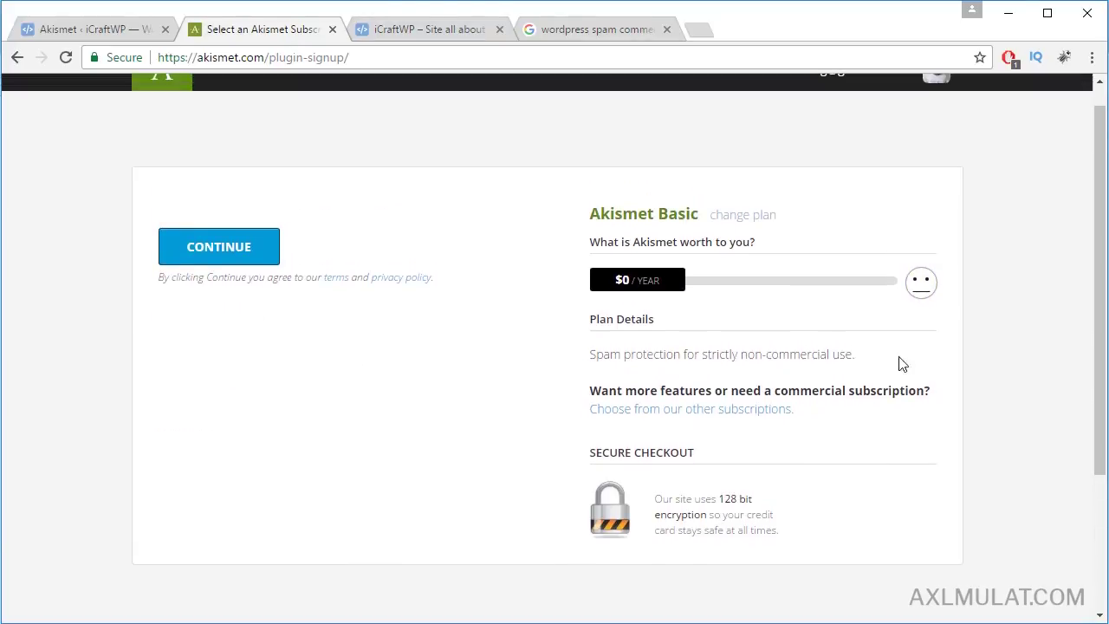
scroll(572, 398, up, 1)
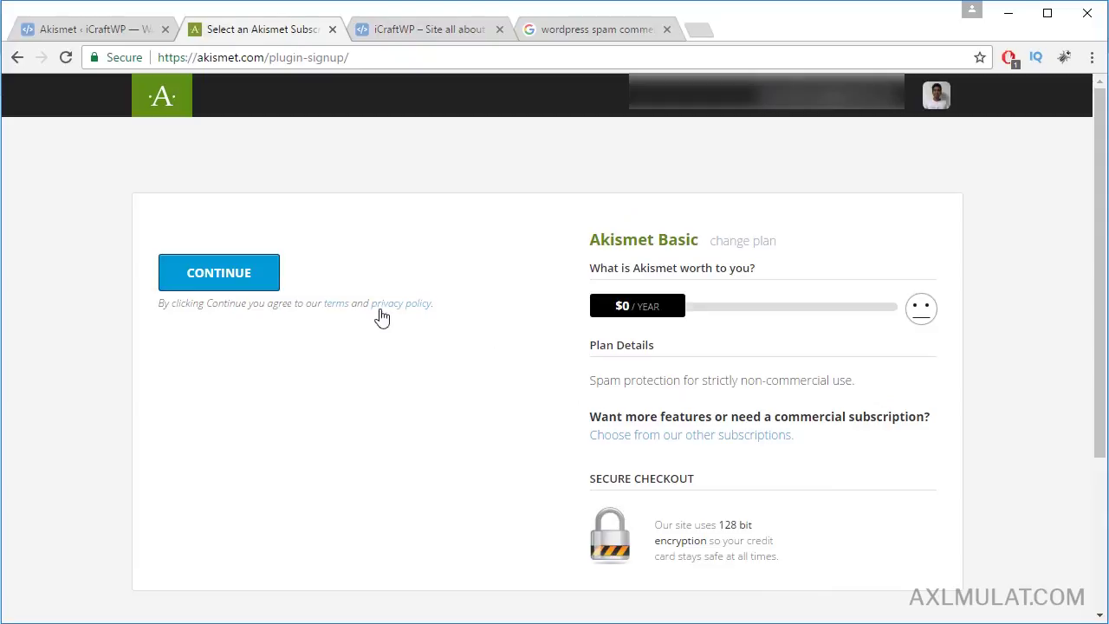
click(228, 275)
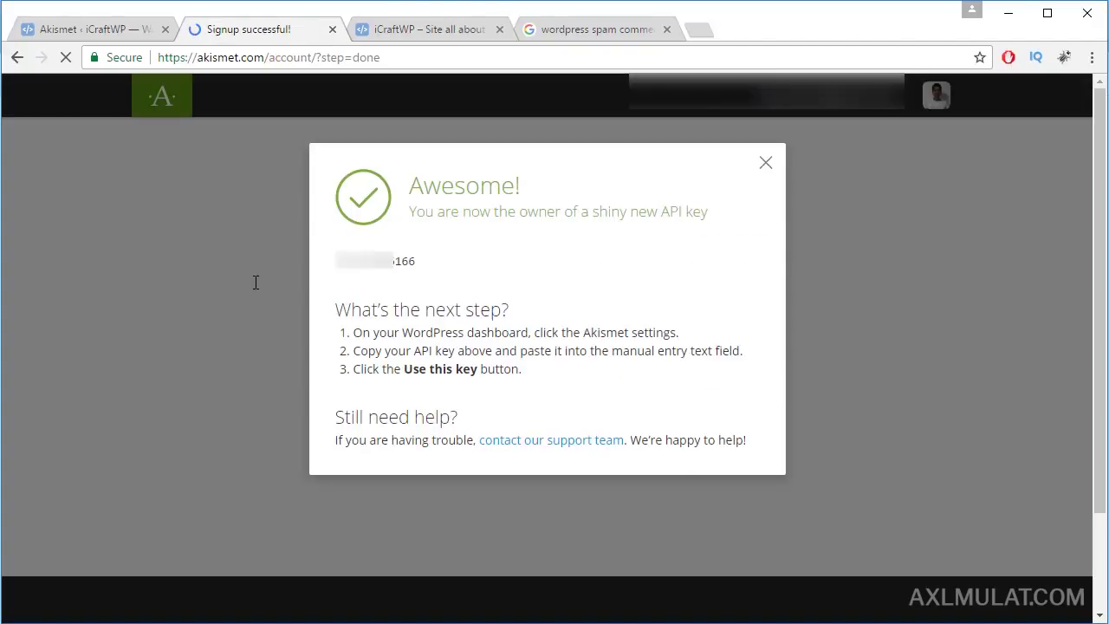
Step: Copy the new API key into WordPress's Akismet settings and connect with it
double_click(372, 262)
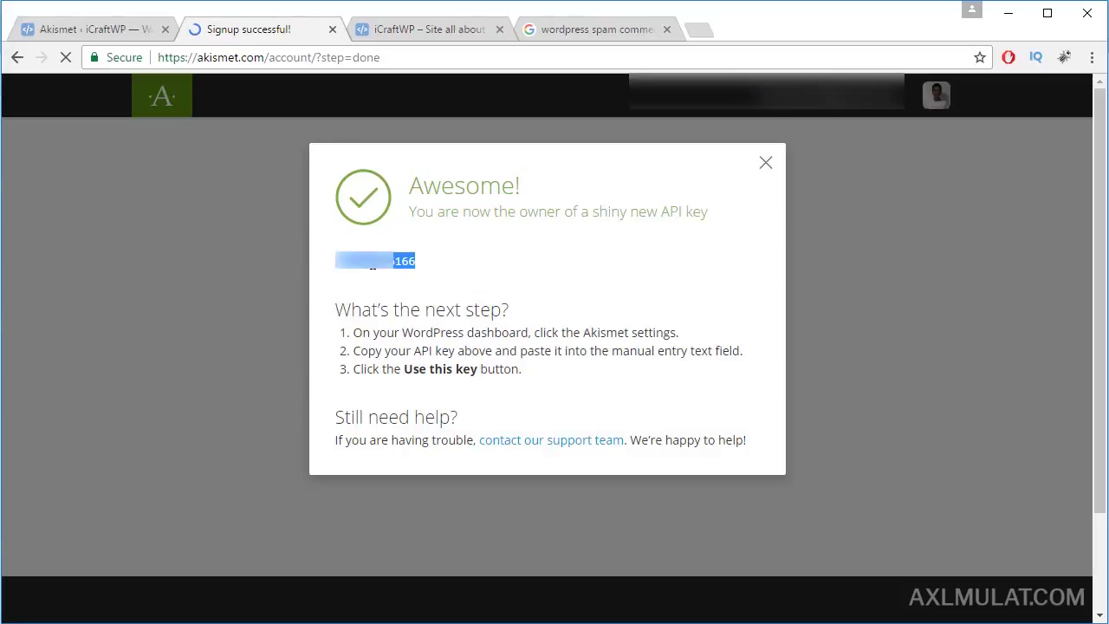
click(84, 31)
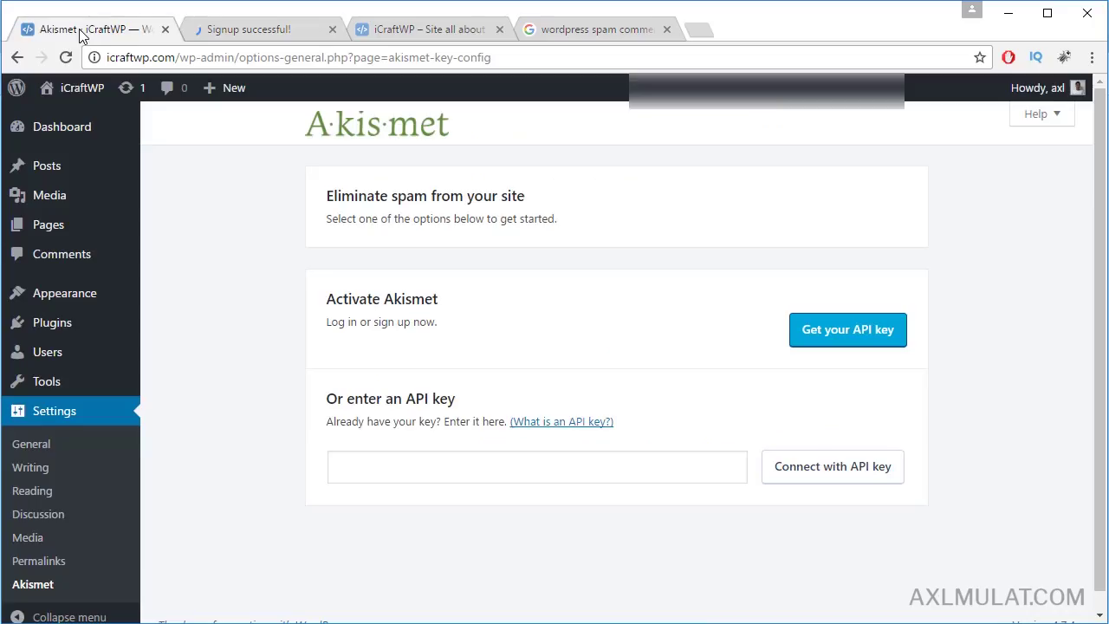
click(459, 479)
key(ctrl+v)
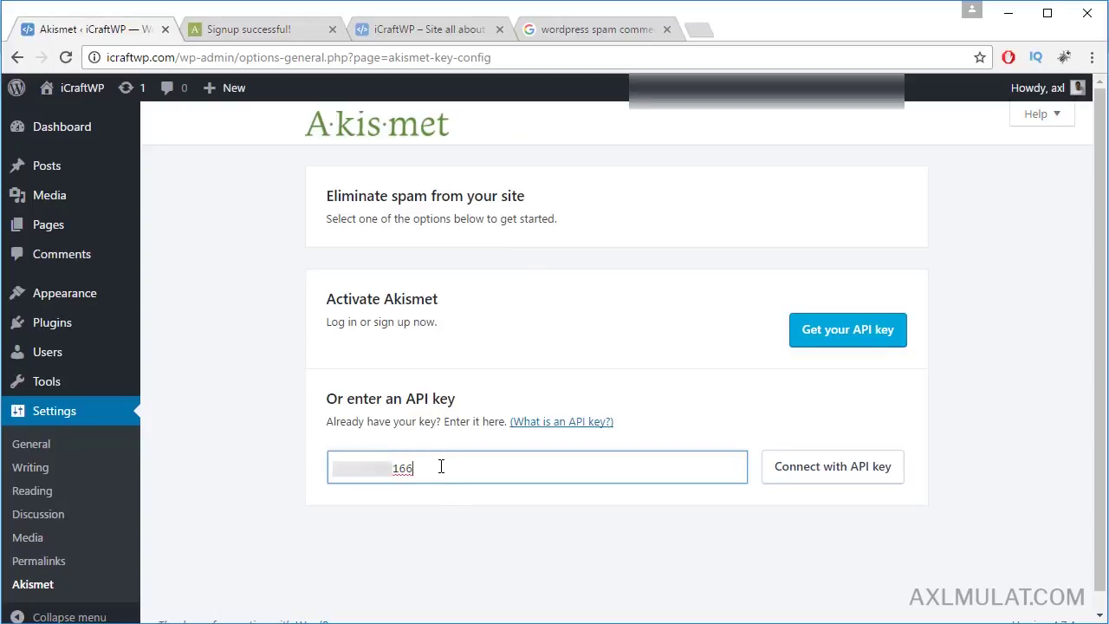
click(829, 472)
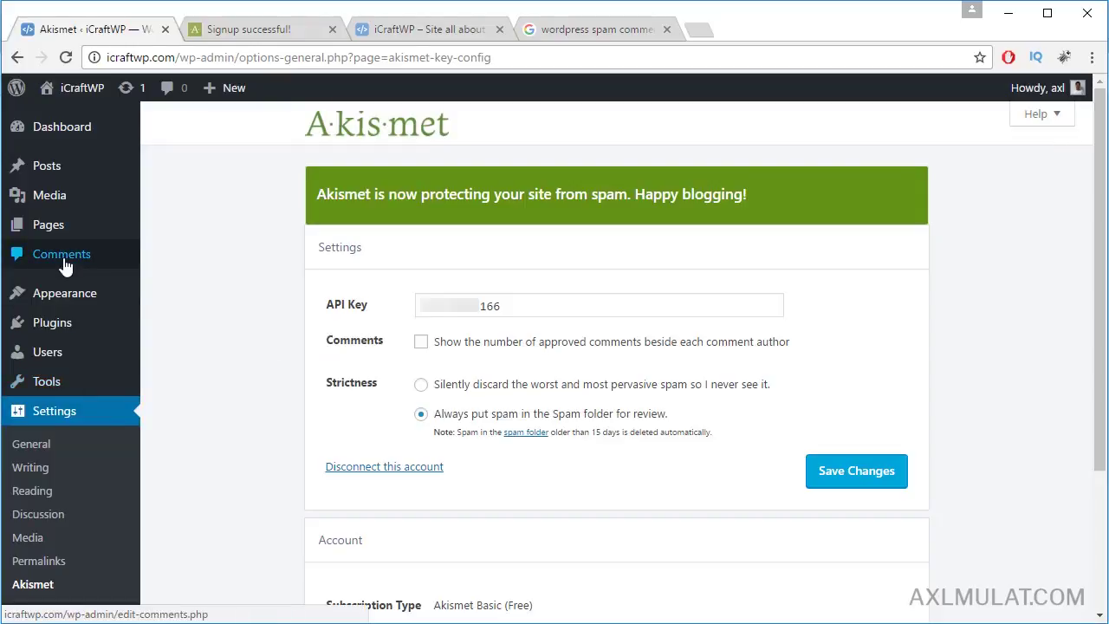
Step: Check the Comments list and its empty Spam filter, then open Settings > Akismet
click(110, 264)
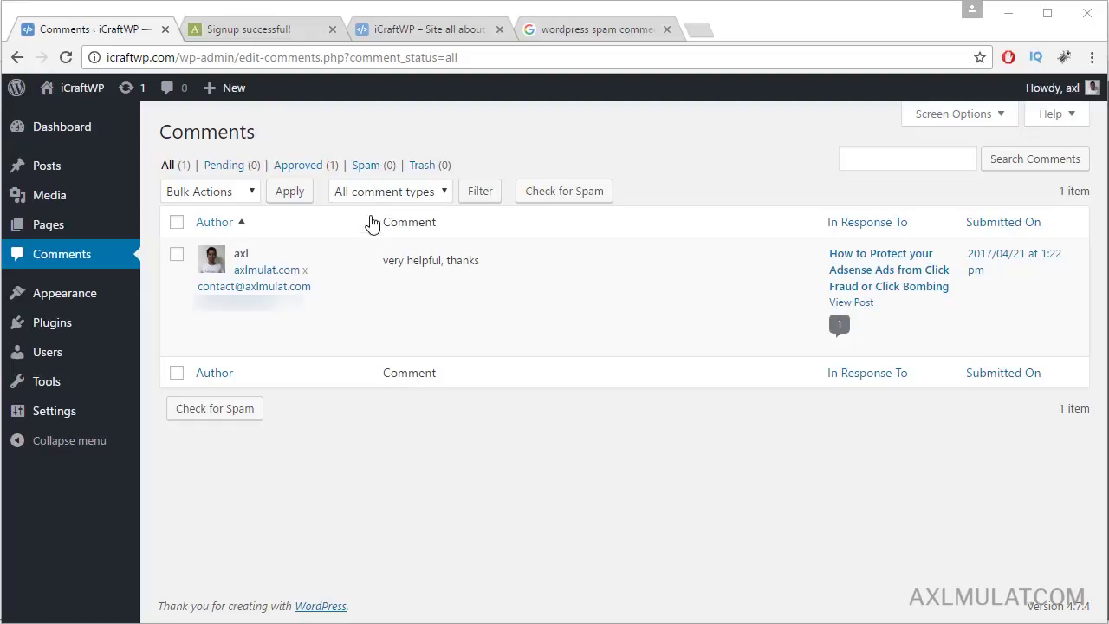
click(368, 167)
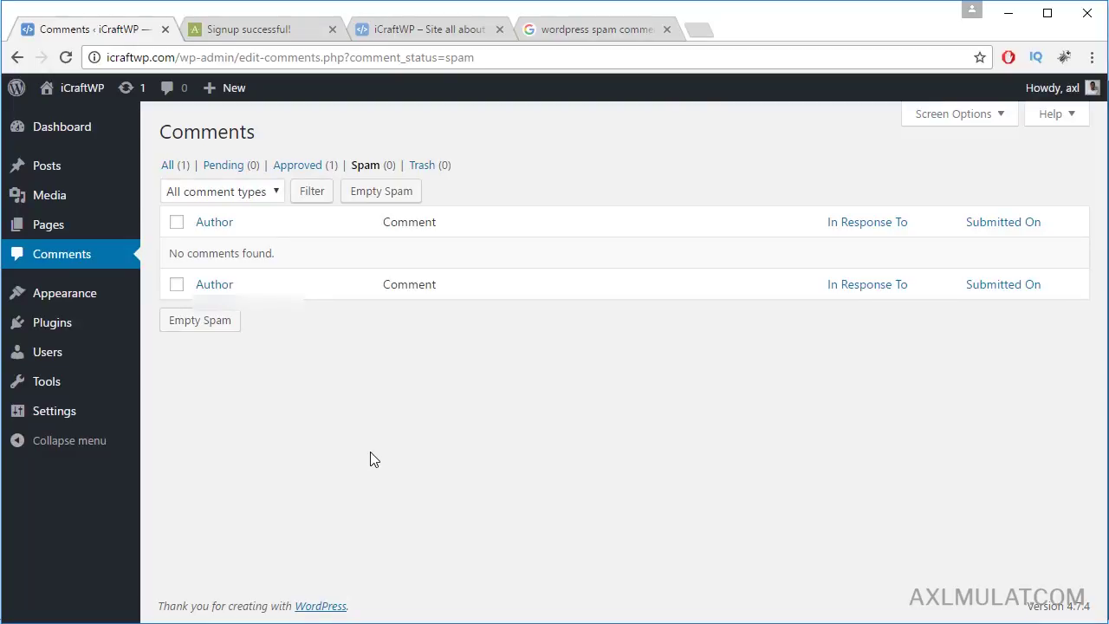
mouse_move(54, 411)
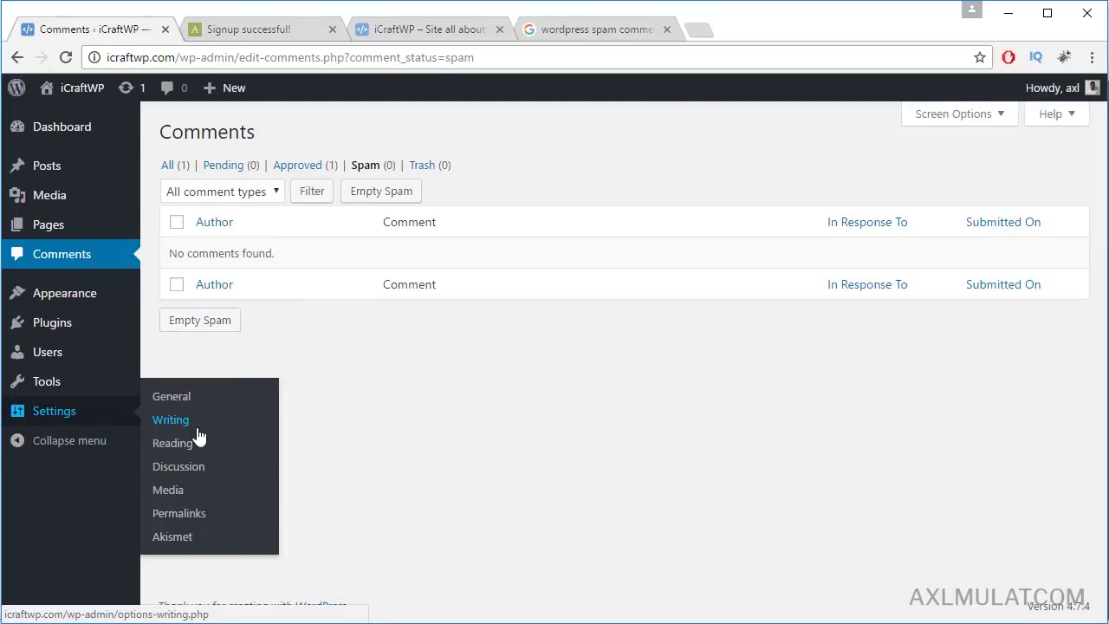
click(172, 537)
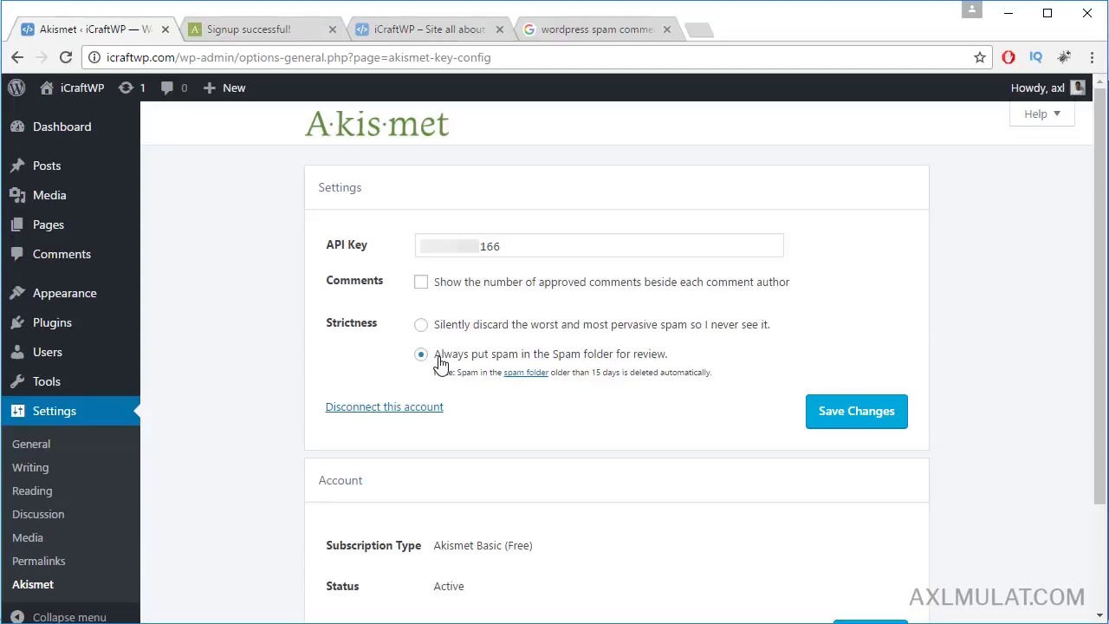
click(421, 325)
click(422, 361)
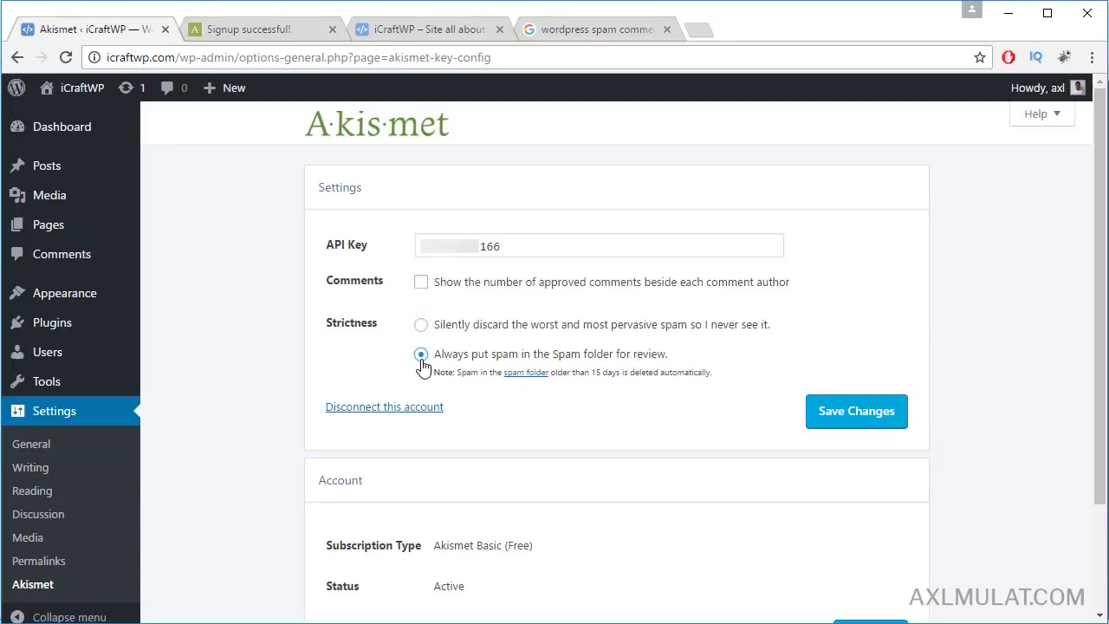